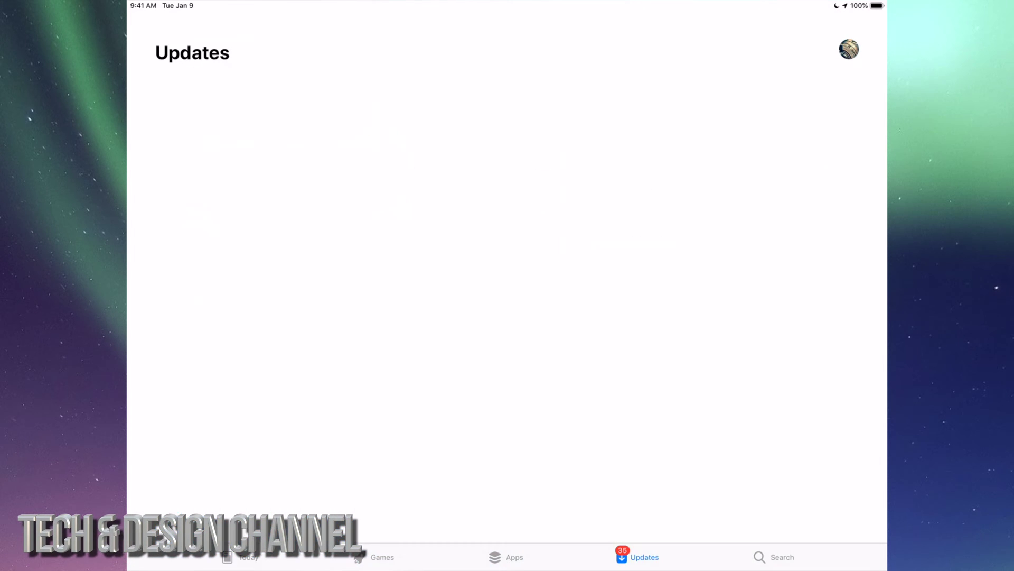
- Show the Updates list and scroll through all pending app updates, then back to the top
{"action": "left_click", "coordinate": [638, 556]}
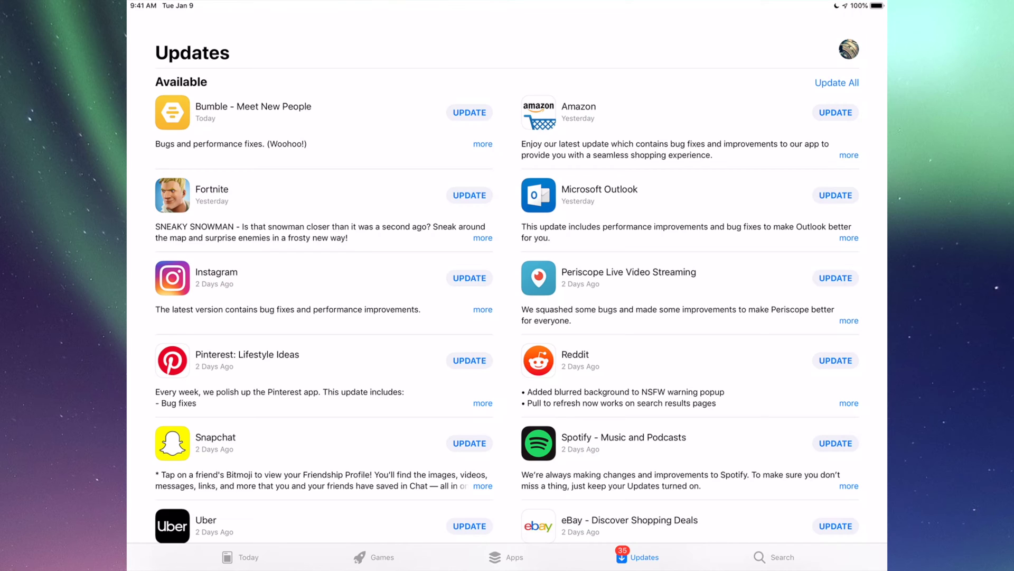
{"action": "scroll", "coordinate": [508, 290], "scroll_direction": "down", "scroll_amount": 5}
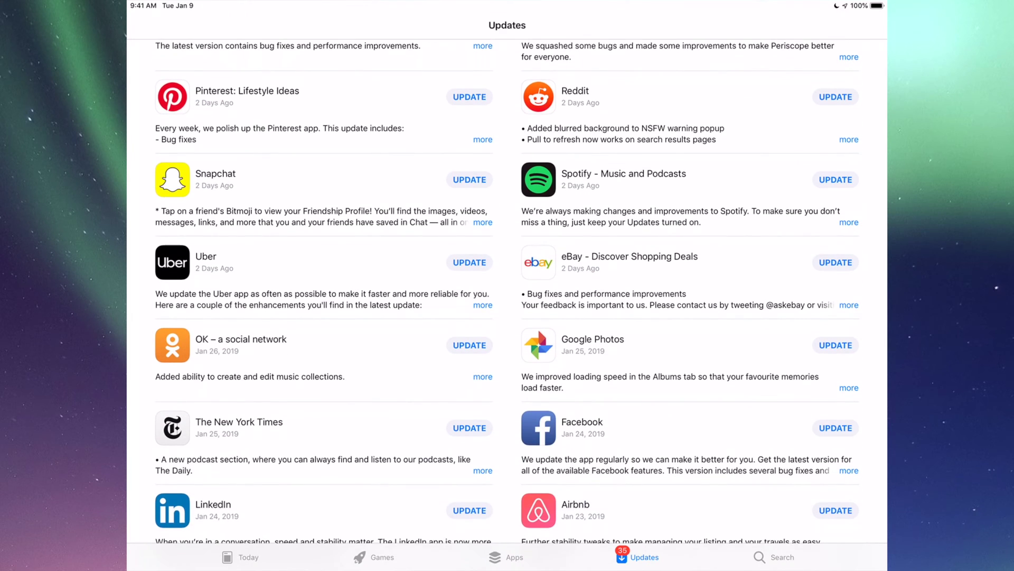
{"action": "scroll", "coordinate": [507, 291], "scroll_direction": "down", "scroll_amount": 3}
{"action": "scroll", "coordinate": [507, 290], "scroll_direction": "down", "scroll_amount": 3}
{"action": "scroll", "coordinate": [507, 291], "scroll_direction": "down", "scroll_amount": 5}
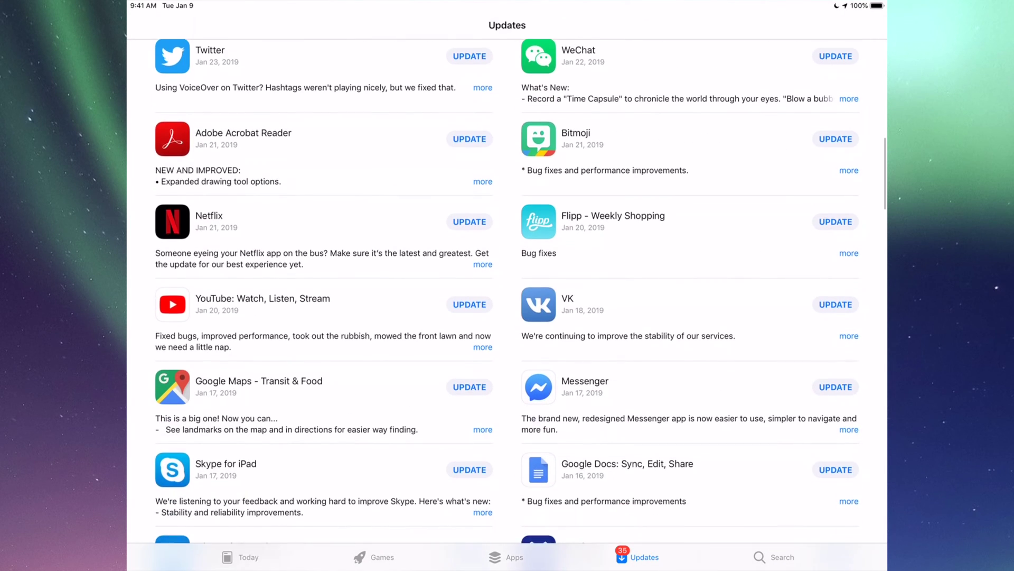
{"action": "scroll", "coordinate": [507, 290], "scroll_direction": "down", "scroll_amount": 5}
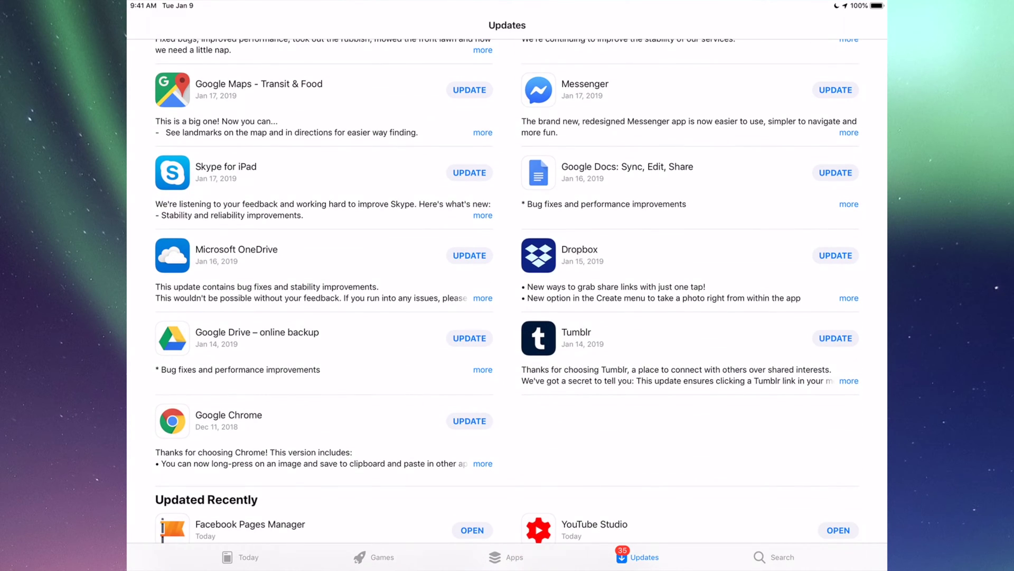
{"action": "scroll", "coordinate": [507, 291], "scroll_direction": "up", "scroll_amount": 3}
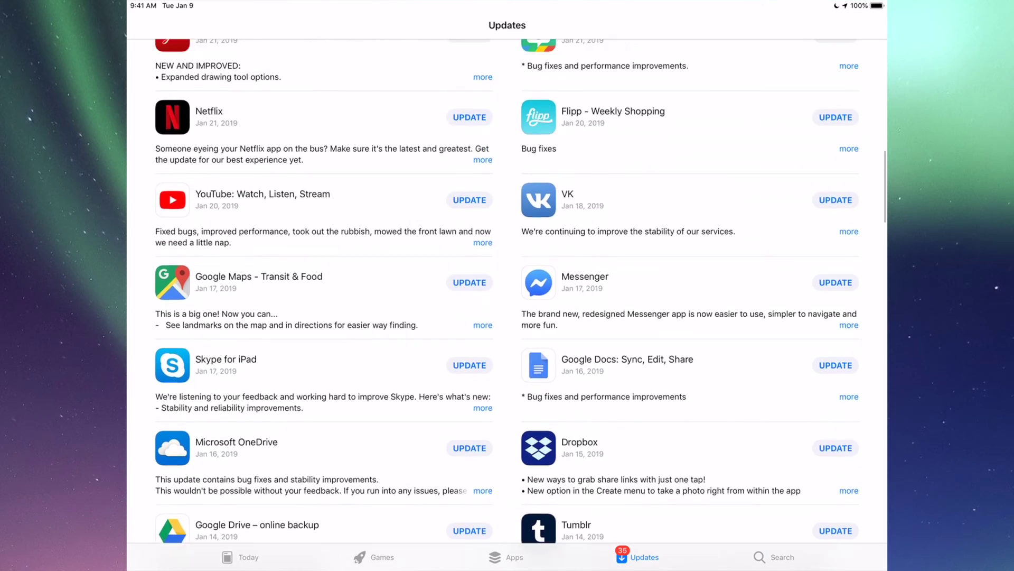
{"action": "scroll", "coordinate": [507, 290], "scroll_direction": "up", "scroll_amount": 4}
{"action": "scroll", "coordinate": [507, 290], "scroll_direction": "up", "scroll_amount": 5}
{"action": "scroll", "coordinate": [507, 291], "scroll_direction": "up", "scroll_amount": 5}
{"action": "scroll", "coordinate": [507, 291], "scroll_direction": "up", "scroll_amount": 3}
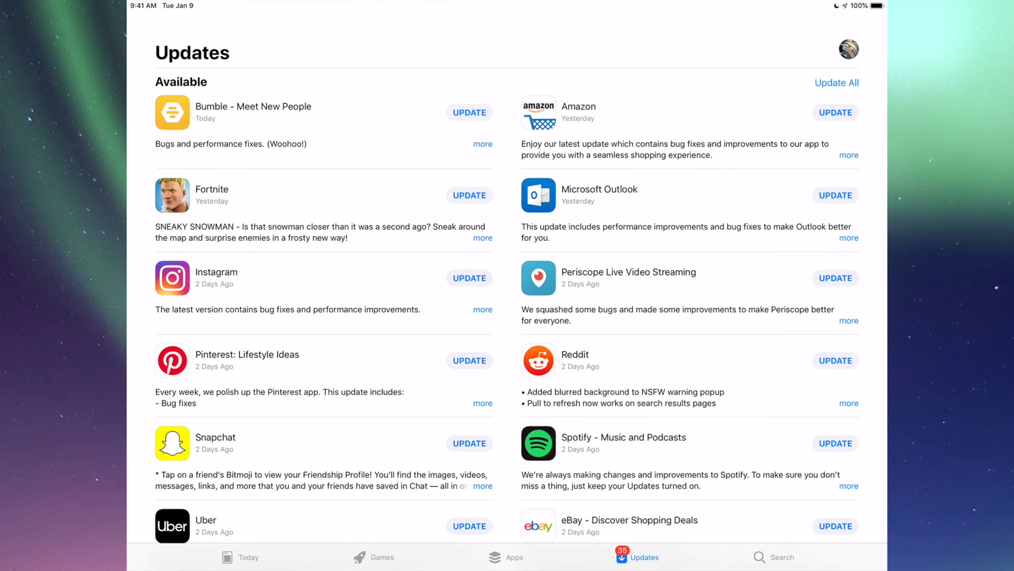
- Search the App Store for 'Fortnite'
{"action": "left_click", "coordinate": [774, 557]}
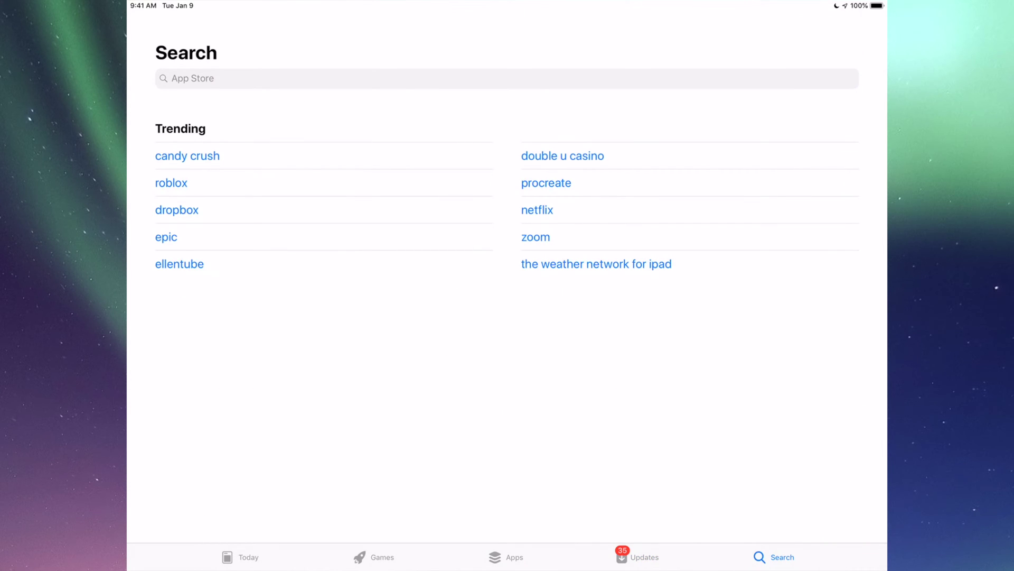
{"action": "left_click", "coordinate": [507, 79]}
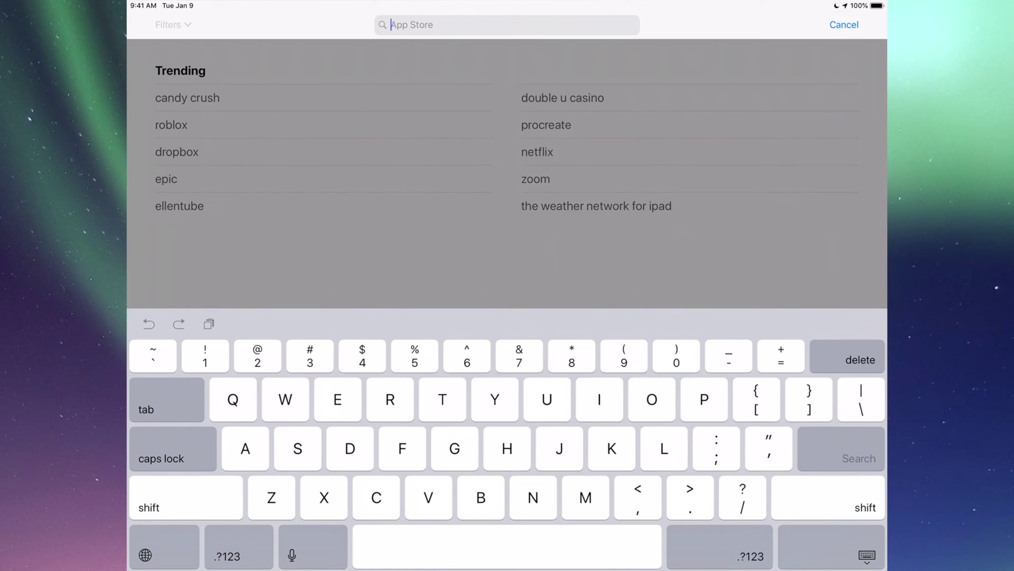
{"action": "type", "text": "Fortnit"}
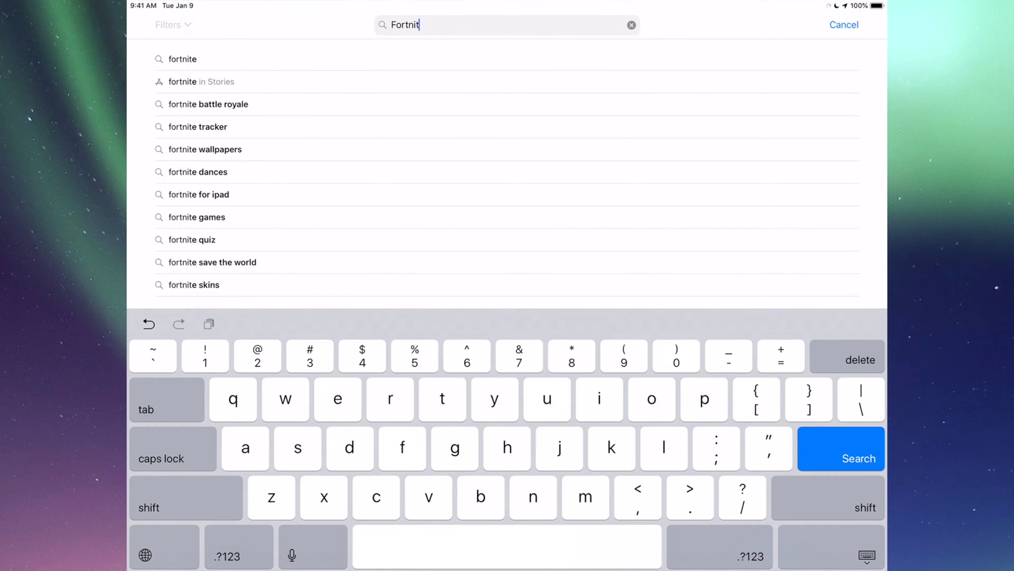
{"action": "type", "text": "e"}
{"action": "key", "text": "Return"}
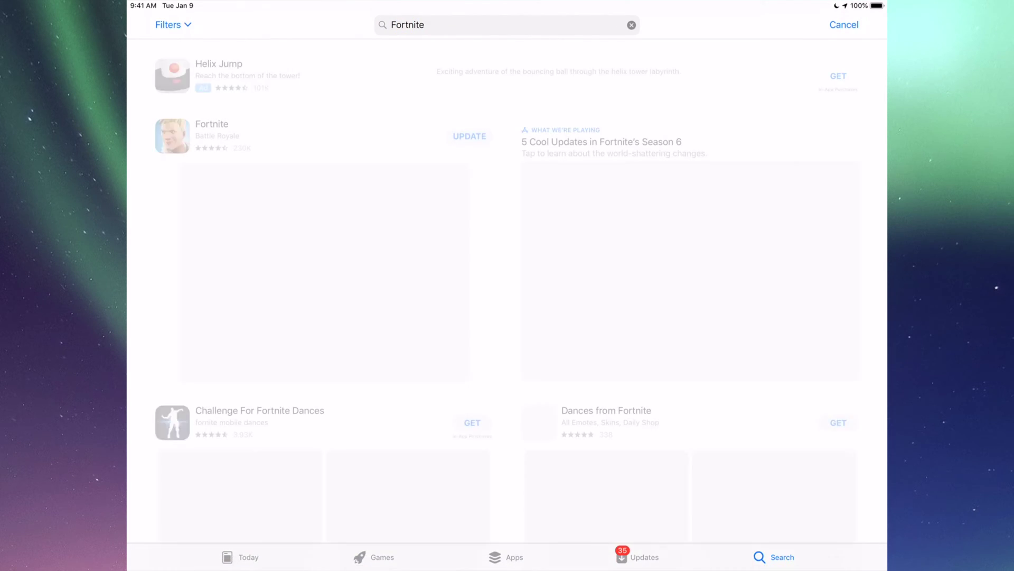
- Start the Fortnite update from the results and go back to the Updates list
{"action": "scroll", "coordinate": [507, 305], "scroll_direction": "down", "scroll_amount": 2}
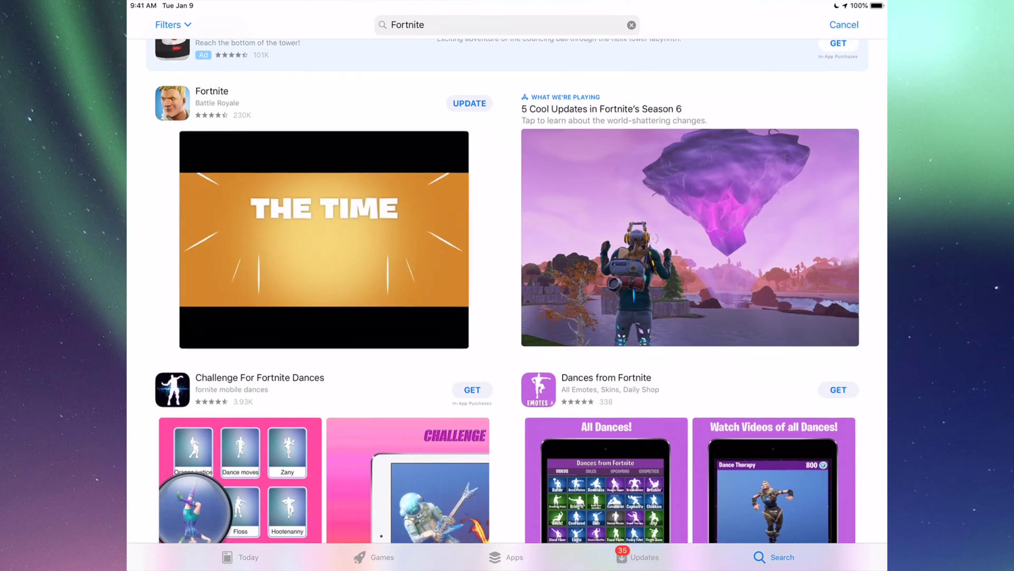
{"action": "scroll", "coordinate": [507, 304], "scroll_direction": "up", "scroll_amount": 2}
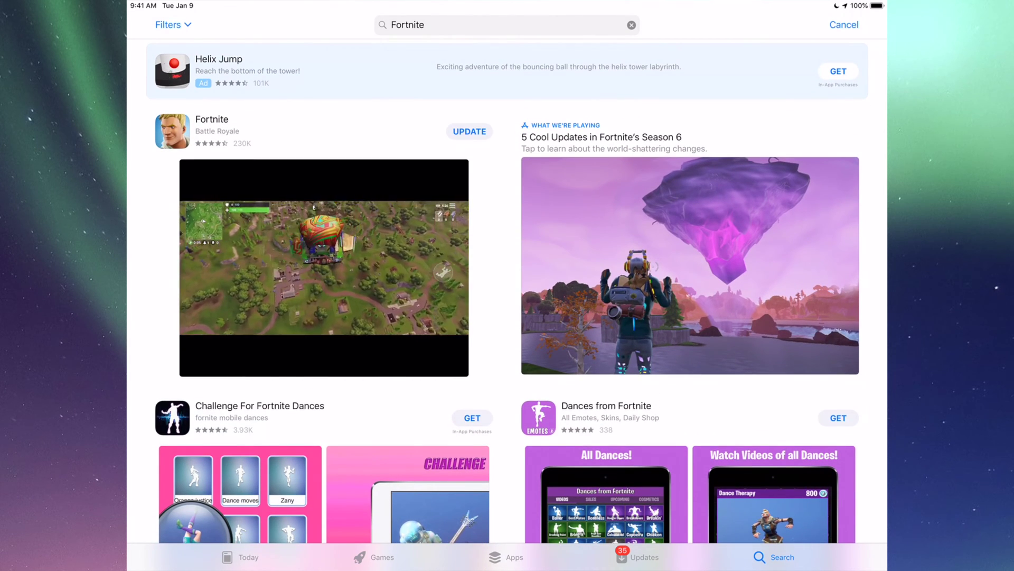
{"action": "left_click", "coordinate": [469, 131]}
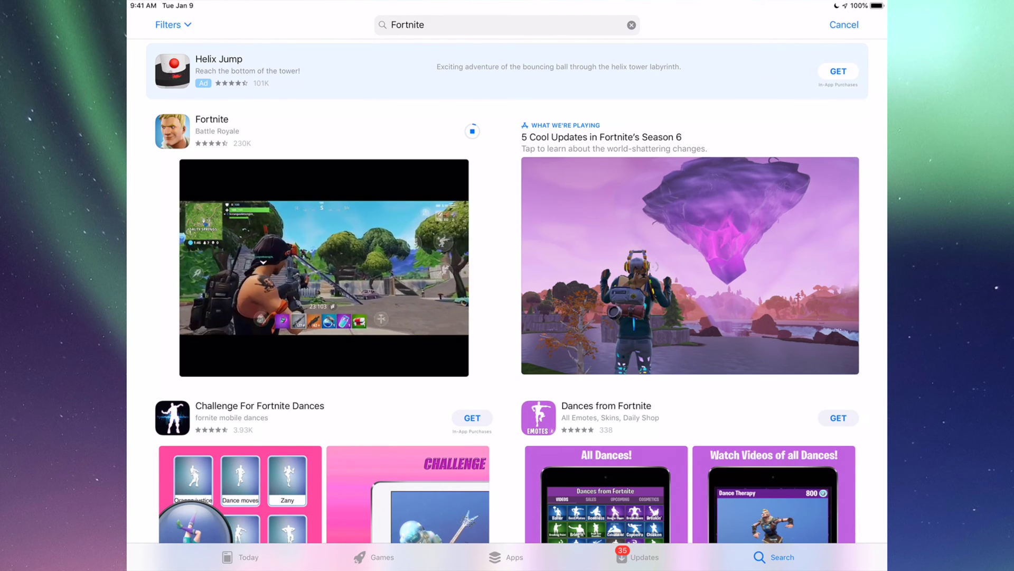
{"action": "left_click", "coordinate": [638, 556]}
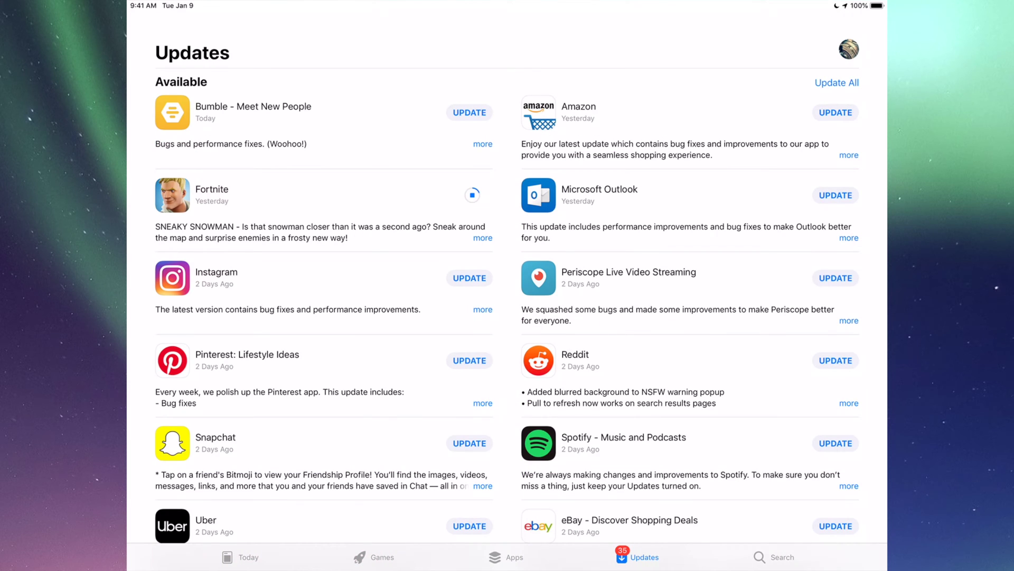
- Search for 'Instagram', start its update, and go to the home screen
{"action": "left_click", "coordinate": [774, 556]}
{"action": "left_click", "coordinate": [632, 25]}
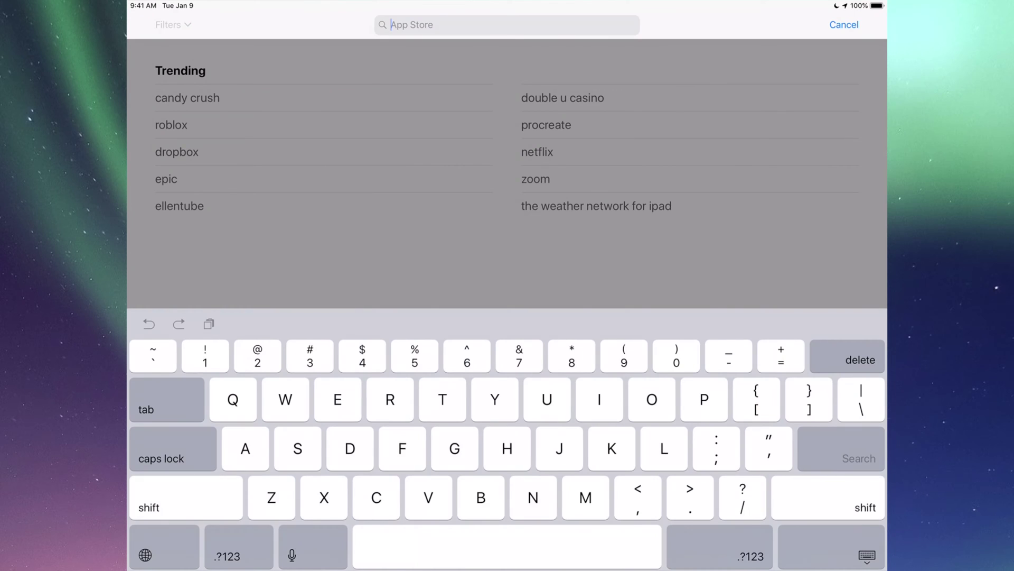
{"action": "type", "text": "Instagram"}
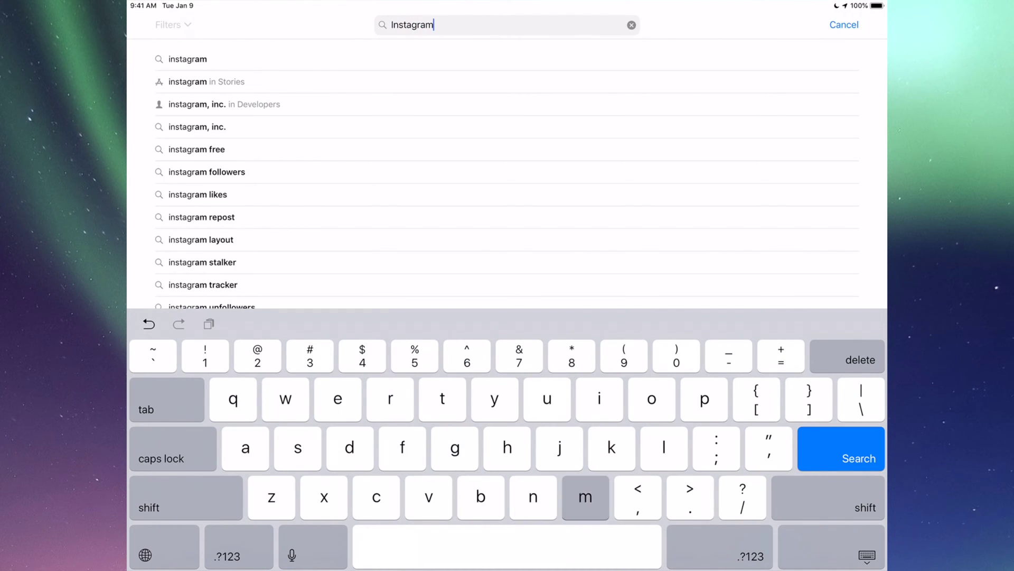
{"action": "key", "text": "Return"}
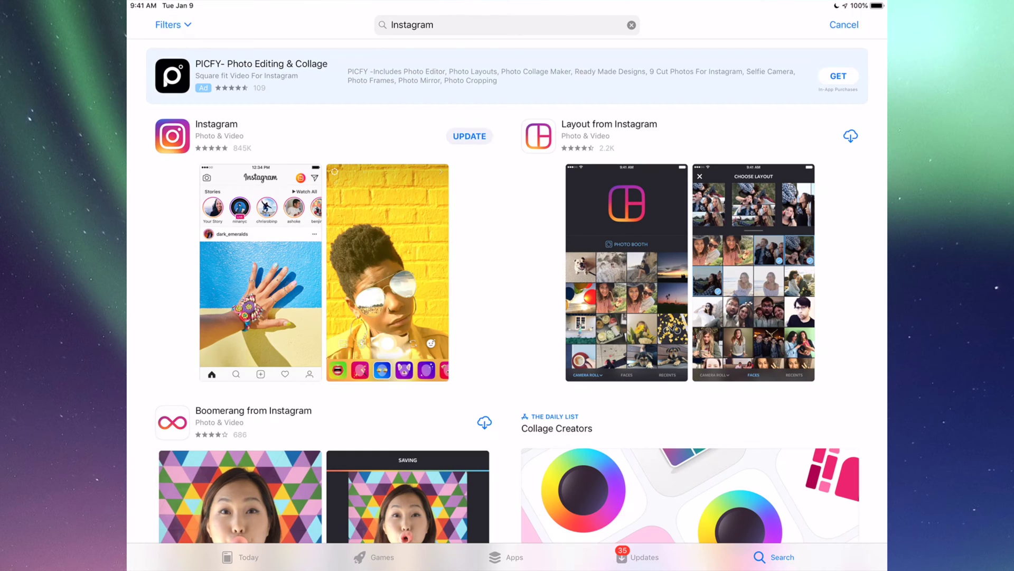
{"action": "left_click", "coordinate": [470, 136]}
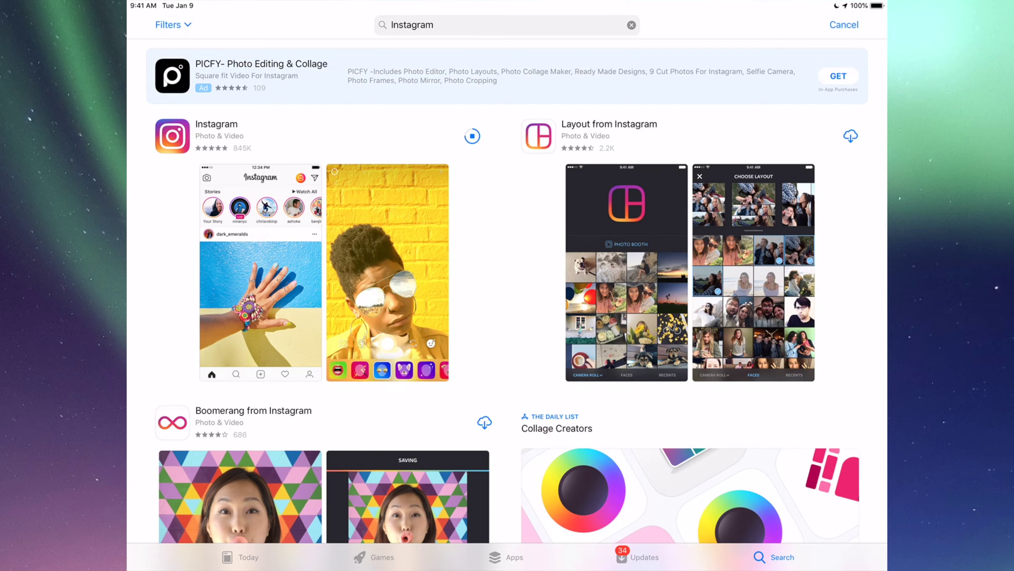
{"action": "key", "text": "super+h"}
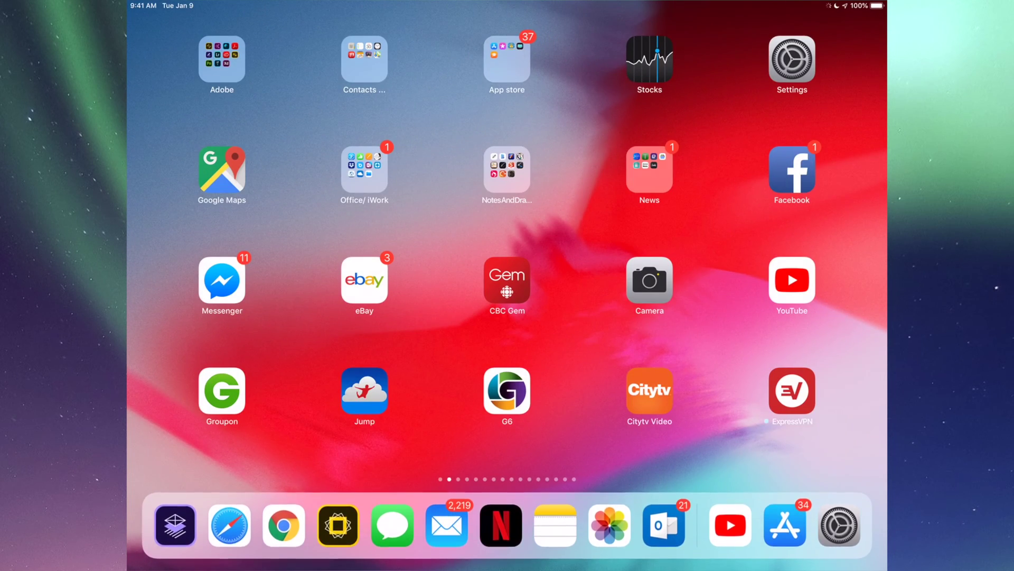
- Open Settings to check whether iOS 12.1.3 is up to date
{"action": "left_click", "coordinate": [792, 59]}
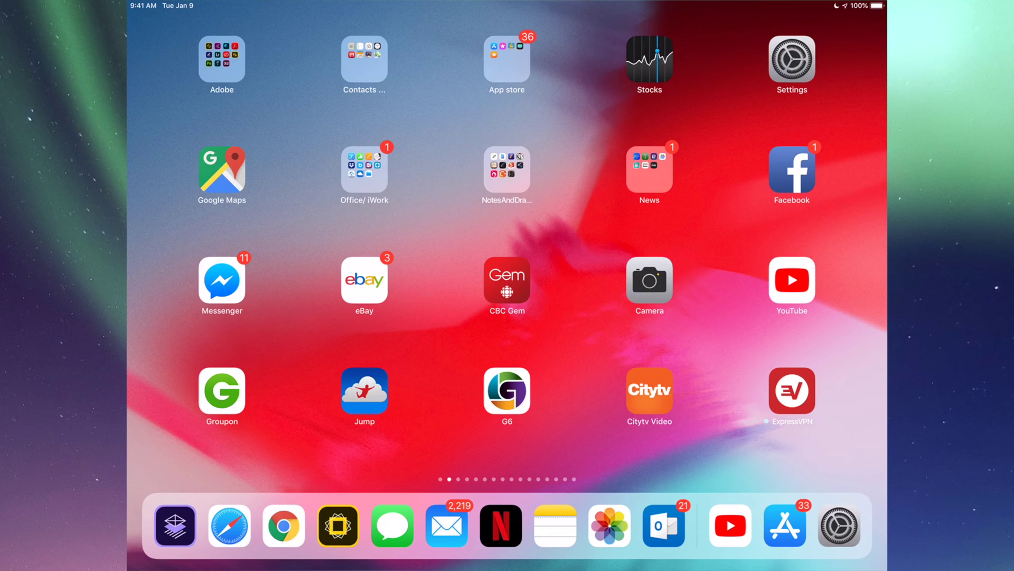
- Reopen App Store from its folder and show the list of available updates
{"action": "left_click", "coordinate": [507, 59]}
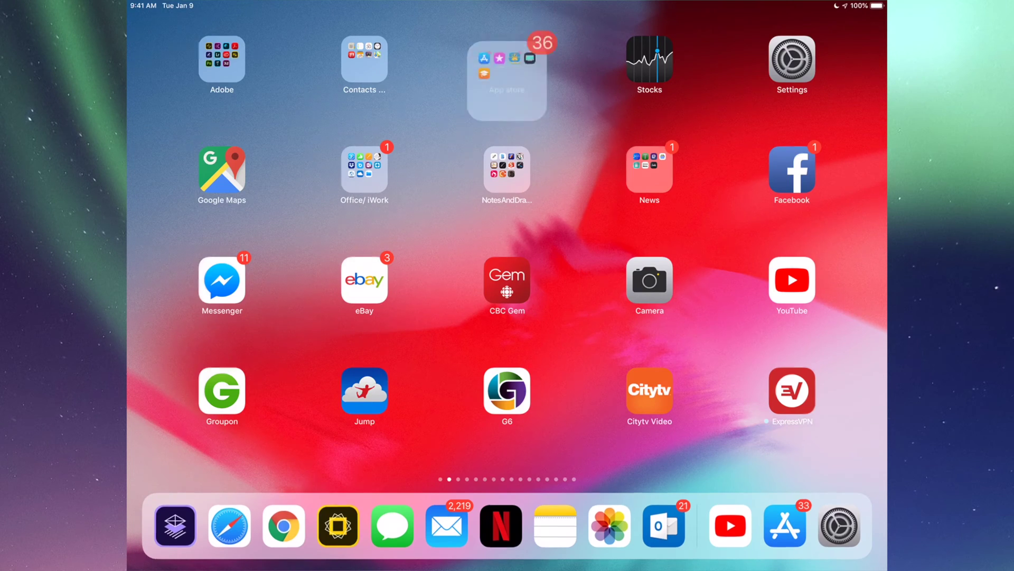
{"action": "left_click", "coordinate": [370, 145]}
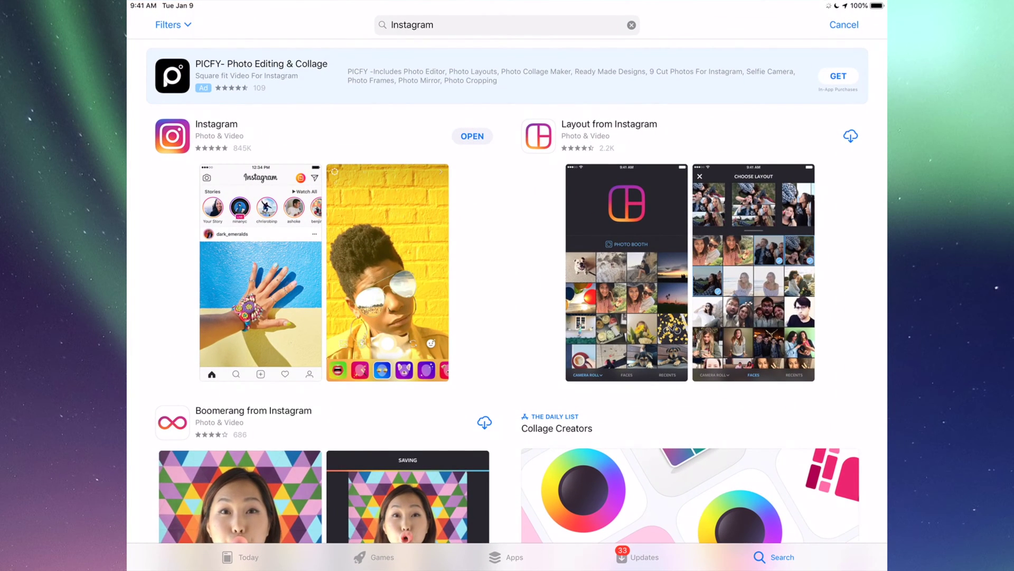
{"action": "left_click", "coordinate": [637, 557]}
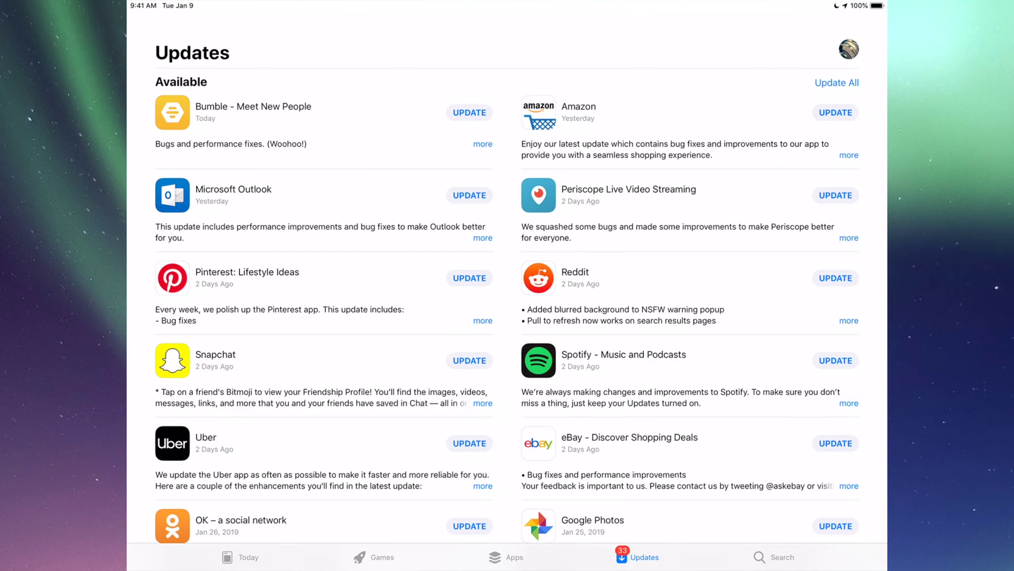
- Switch back to the Software Update settings through the app switcher
{"action": "left_click_drag", "start_coordinate": [507, 568], "coordinate": [507, 317]}
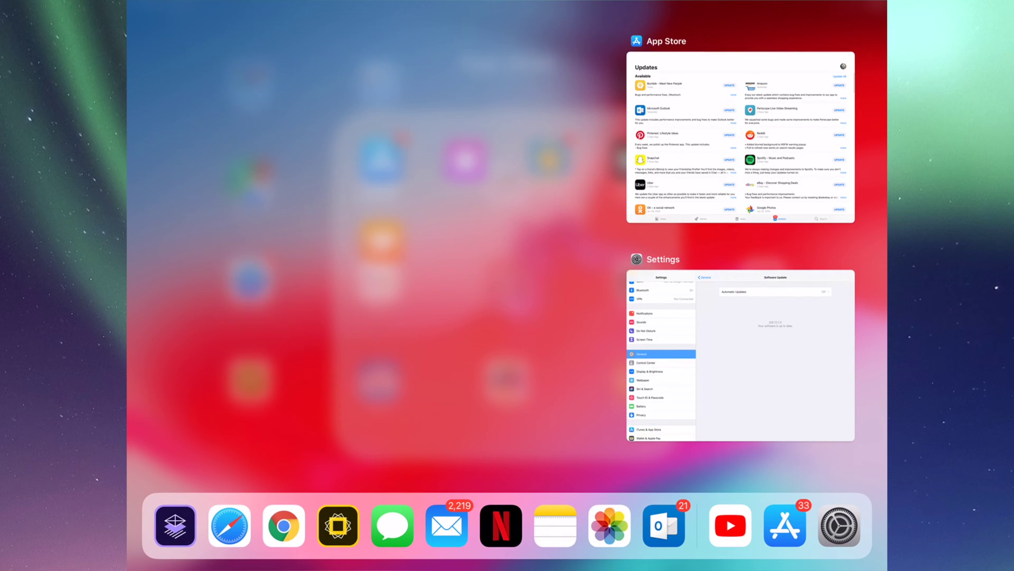
{"action": "left_click", "coordinate": [740, 355]}
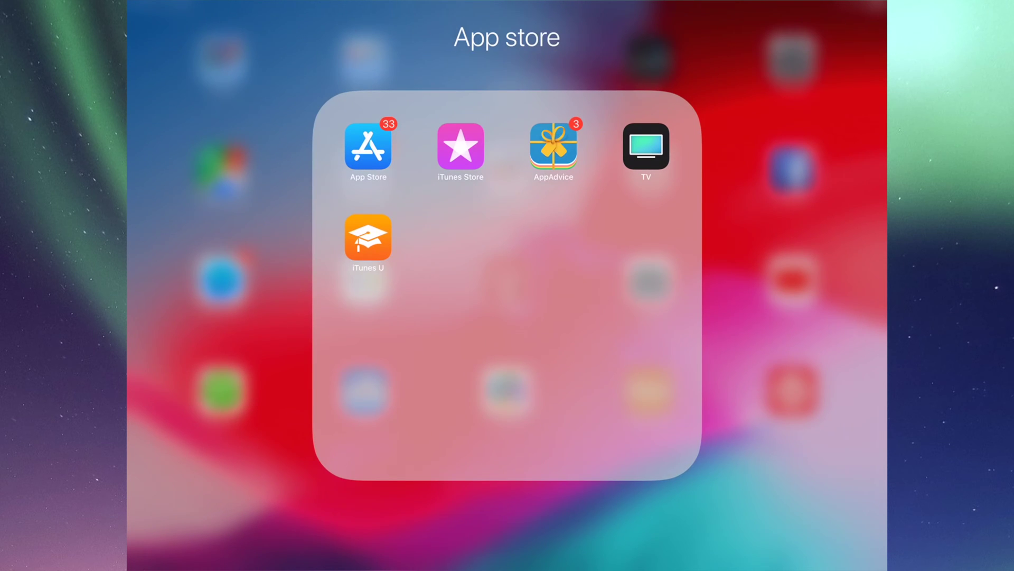
{"action": "left_click", "coordinate": [507, 523]}
- Launch App Store from the folder and scroll through the Updates list
{"action": "left_click", "coordinate": [510, 55]}
{"action": "left_click", "coordinate": [368, 146]}
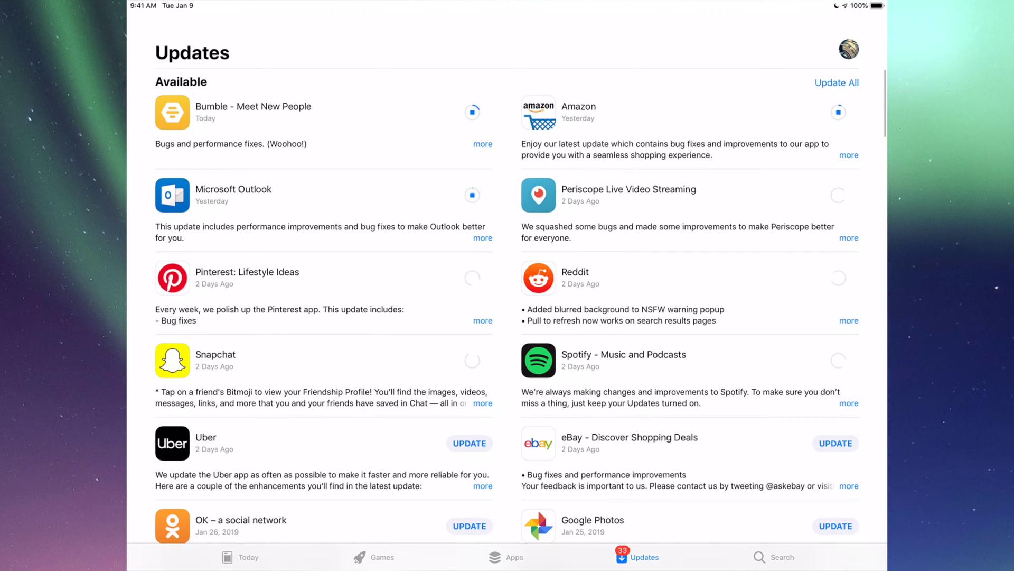
{"action": "scroll", "coordinate": [507, 291], "scroll_direction": "down", "scroll_amount": 3}
{"action": "scroll", "coordinate": [507, 291], "scroll_direction": "up", "scroll_amount": 3}
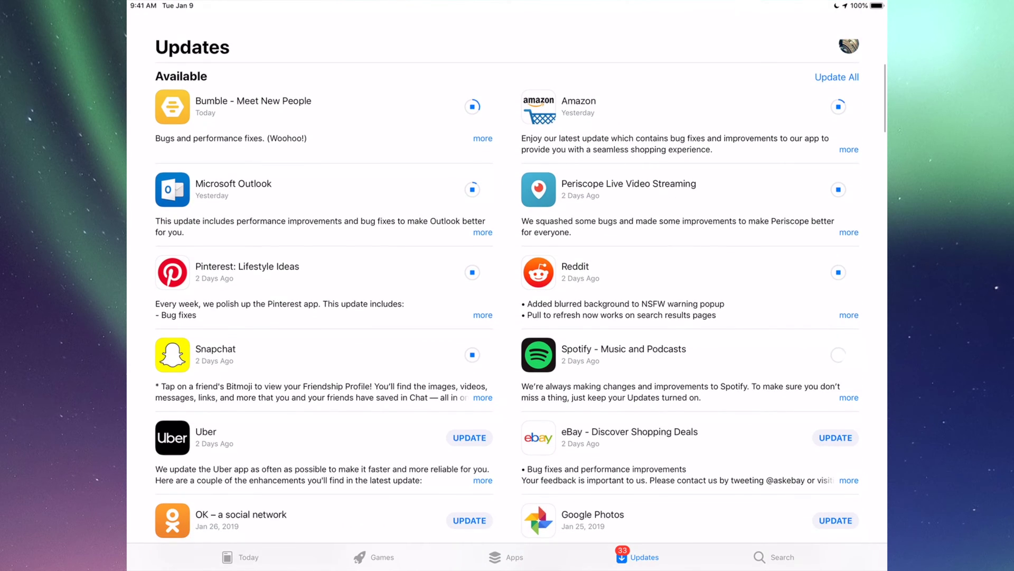
{"action": "scroll", "coordinate": [508, 291], "scroll_direction": "down", "scroll_amount": 6}
{"action": "scroll", "coordinate": [507, 290], "scroll_direction": "down", "scroll_amount": 1}
{"action": "scroll", "coordinate": [507, 290], "scroll_direction": "up", "scroll_amount": 1}
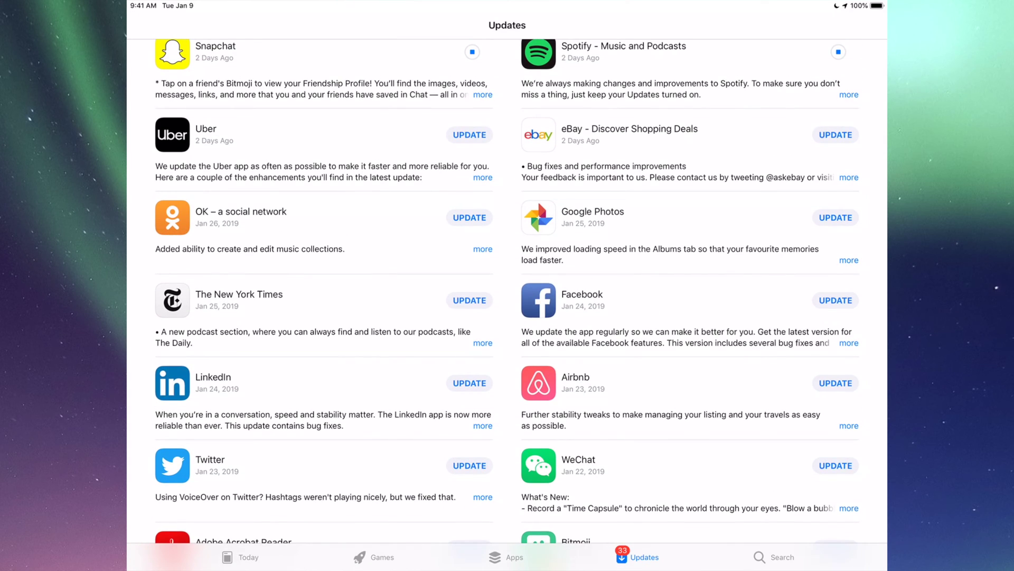
- Start updates for Uber, Google Photos, Facebook, Airbnb and WeChat
{"action": "left_click", "coordinate": [469, 136]}
{"action": "left_click", "coordinate": [835, 217]}
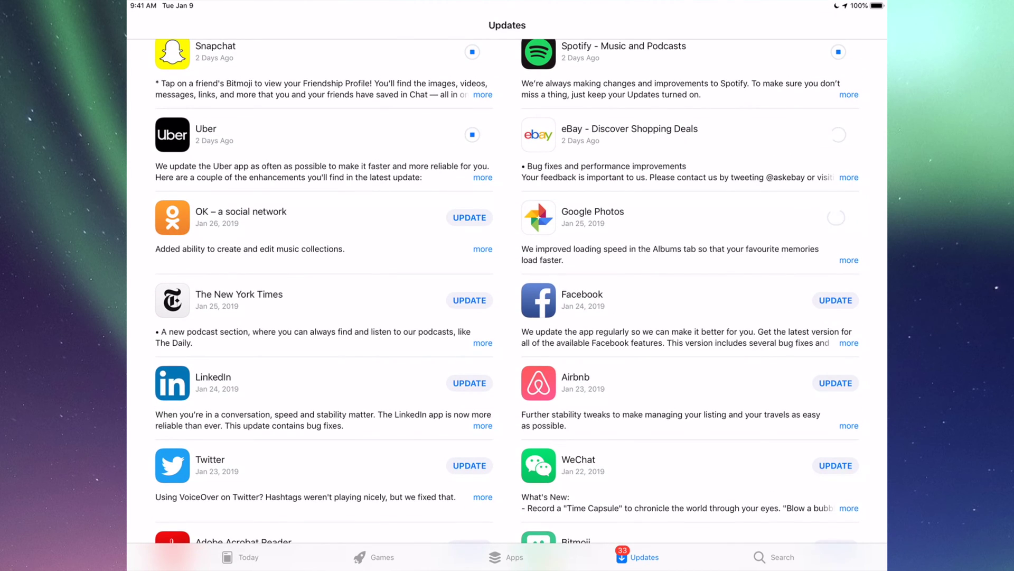
{"action": "scroll", "coordinate": [507, 290], "scroll_direction": "down", "scroll_amount": 2}
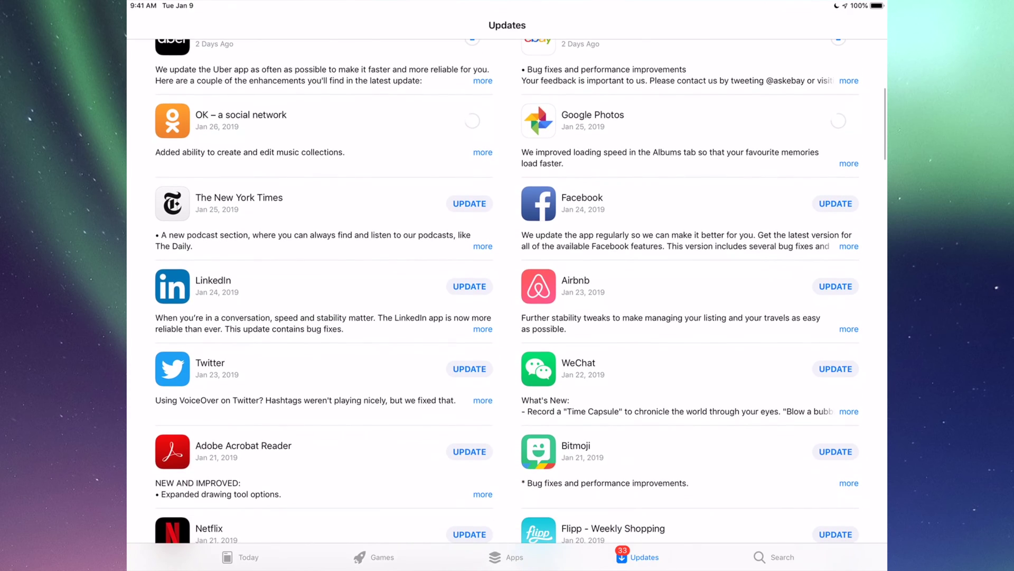
{"action": "left_click", "coordinate": [836, 203]}
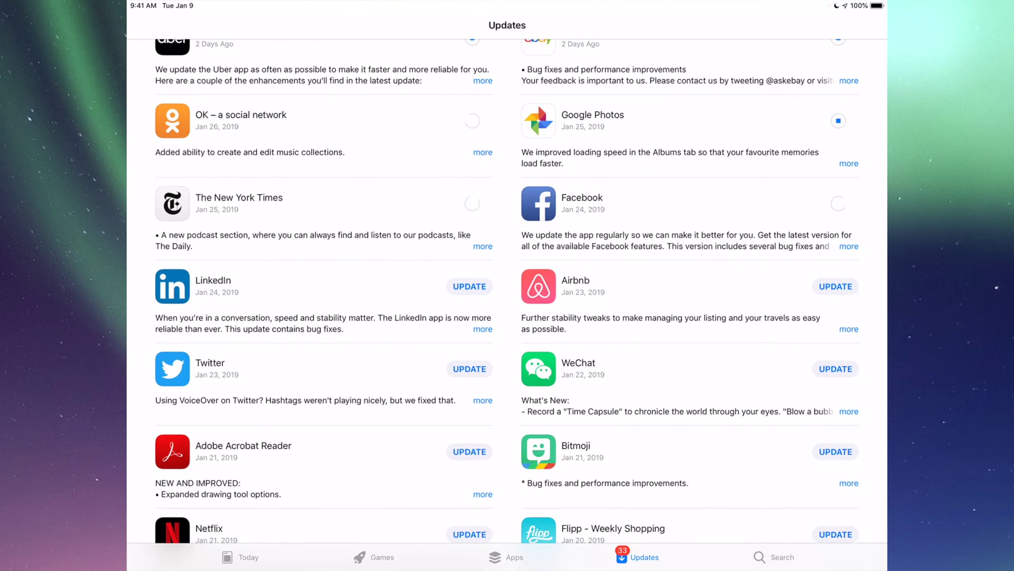
{"action": "left_click", "coordinate": [835, 286]}
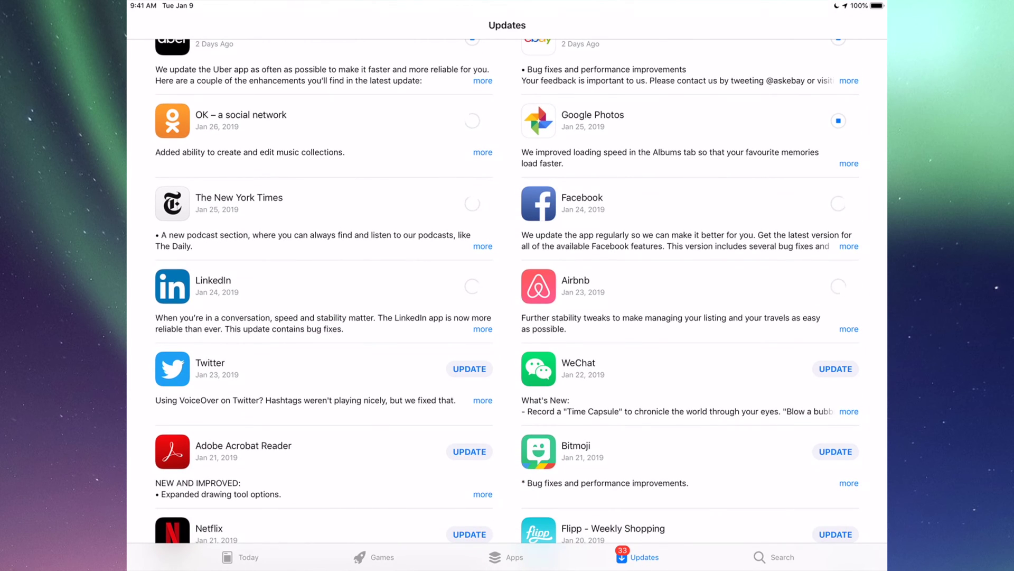
{"action": "left_click", "coordinate": [835, 369]}
- Start updates for Twitter, Bitmoji and Netflix further down the Updates list
{"action": "scroll", "coordinate": [507, 301], "scroll_direction": "down", "scroll_amount": 3}
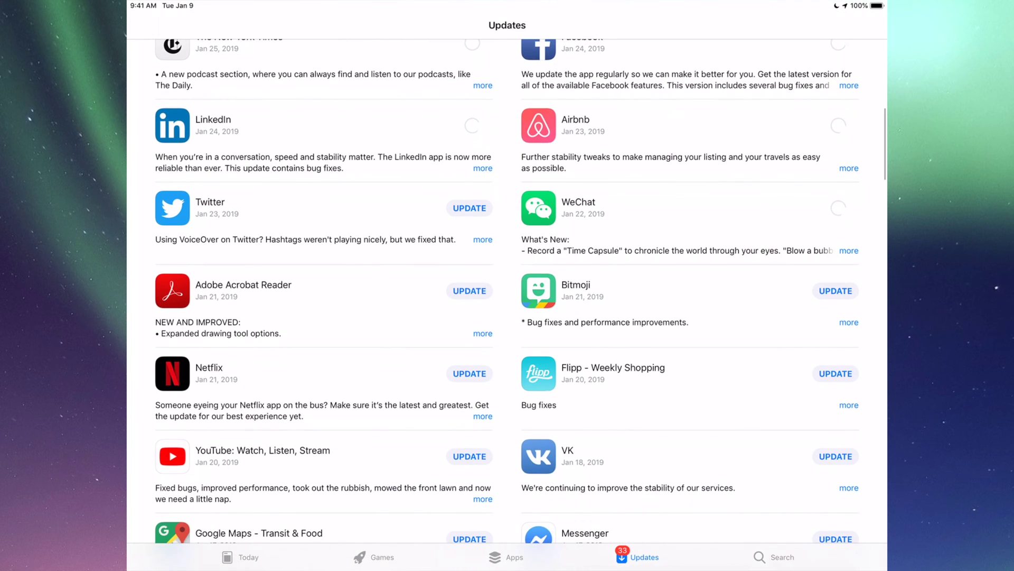
{"action": "left_click", "coordinate": [469, 207]}
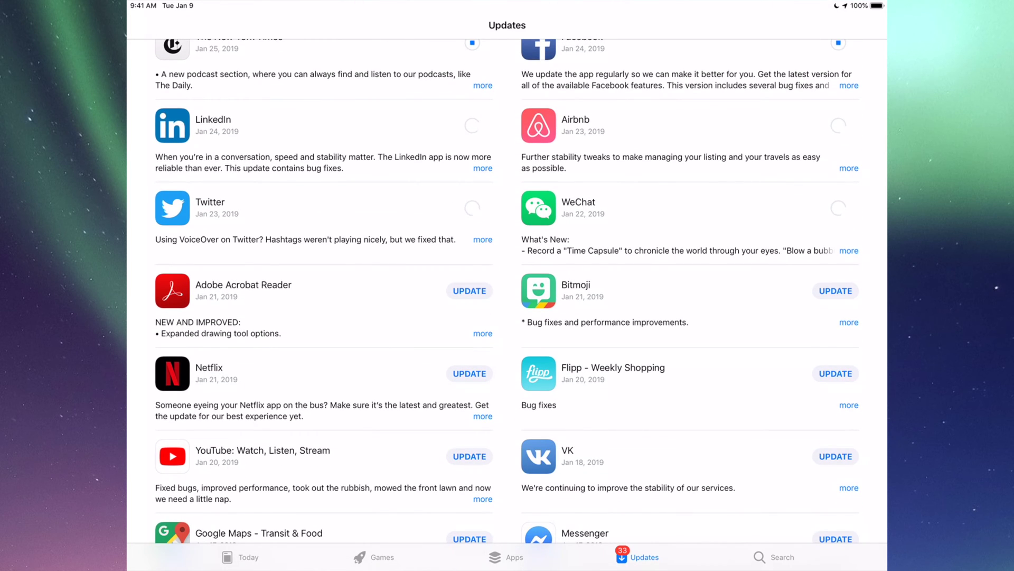
{"action": "scroll", "coordinate": [507, 291], "scroll_direction": "down", "scroll_amount": 2}
{"action": "left_click", "coordinate": [835, 177]}
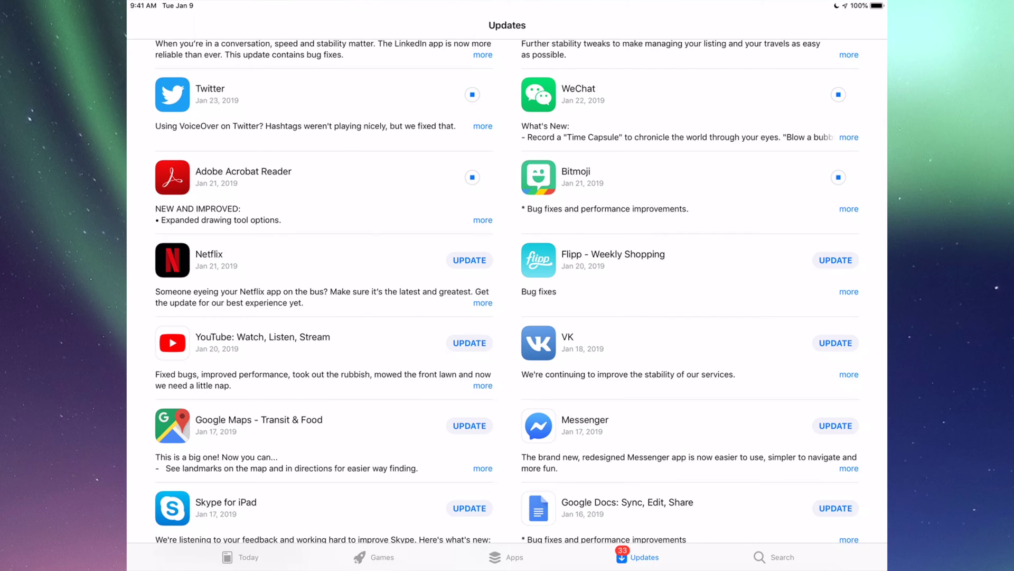
{"action": "left_click", "coordinate": [835, 177]}
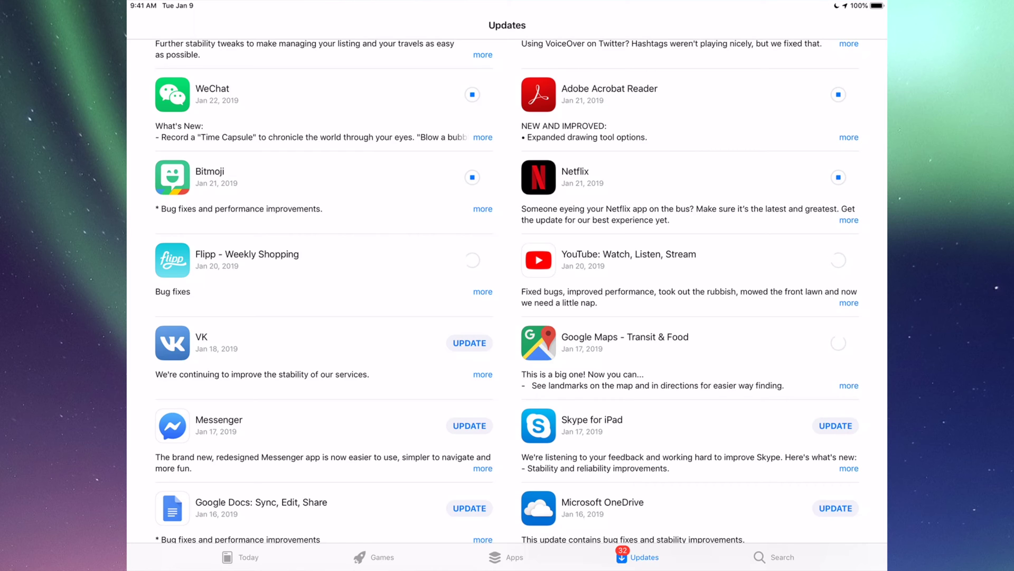
- Start updates for Skype for iPad and Tumblr, then scroll back up
{"action": "scroll", "coordinate": [507, 291], "scroll_direction": "down", "scroll_amount": 3}
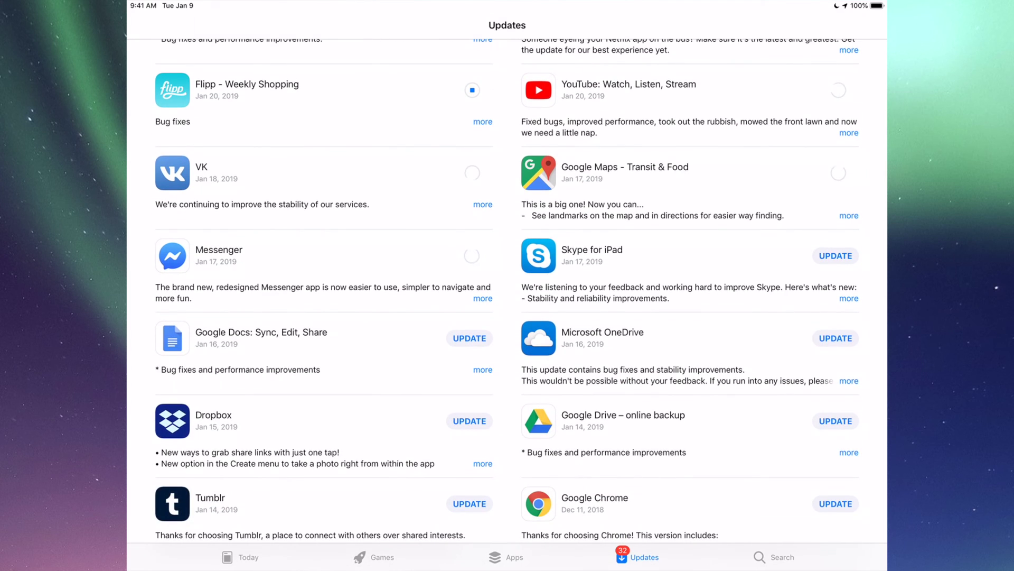
{"action": "left_click", "coordinate": [836, 256]}
{"action": "scroll", "coordinate": [508, 291], "scroll_direction": "down", "scroll_amount": 2}
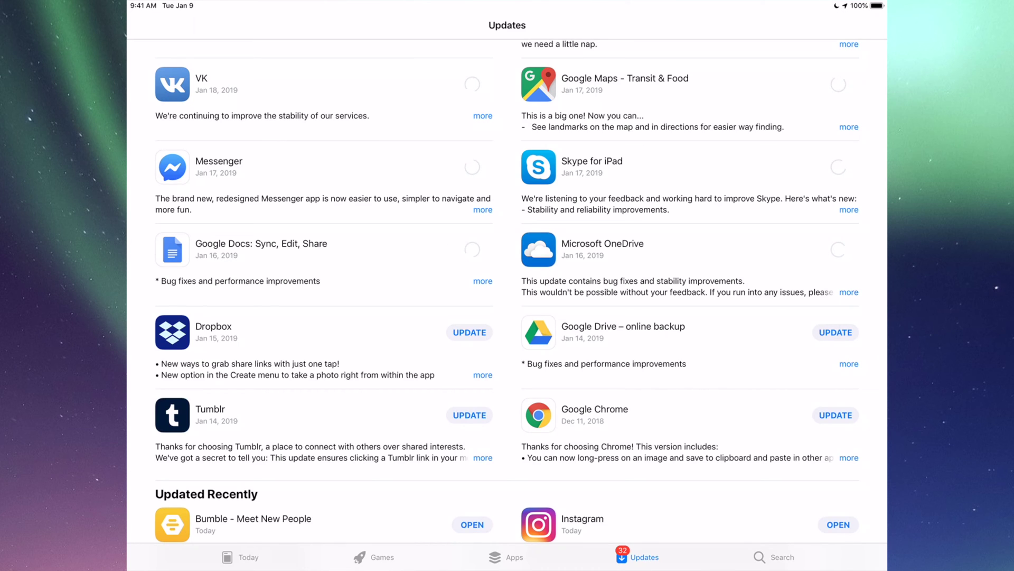
{"action": "scroll", "coordinate": [507, 290], "scroll_direction": "down", "scroll_amount": 2}
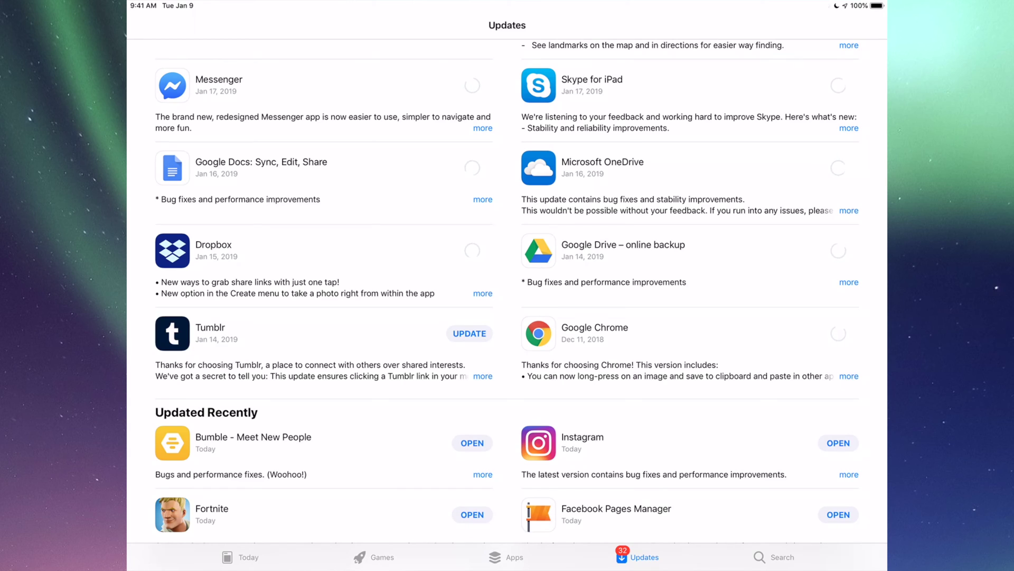
{"action": "left_click", "coordinate": [469, 333]}
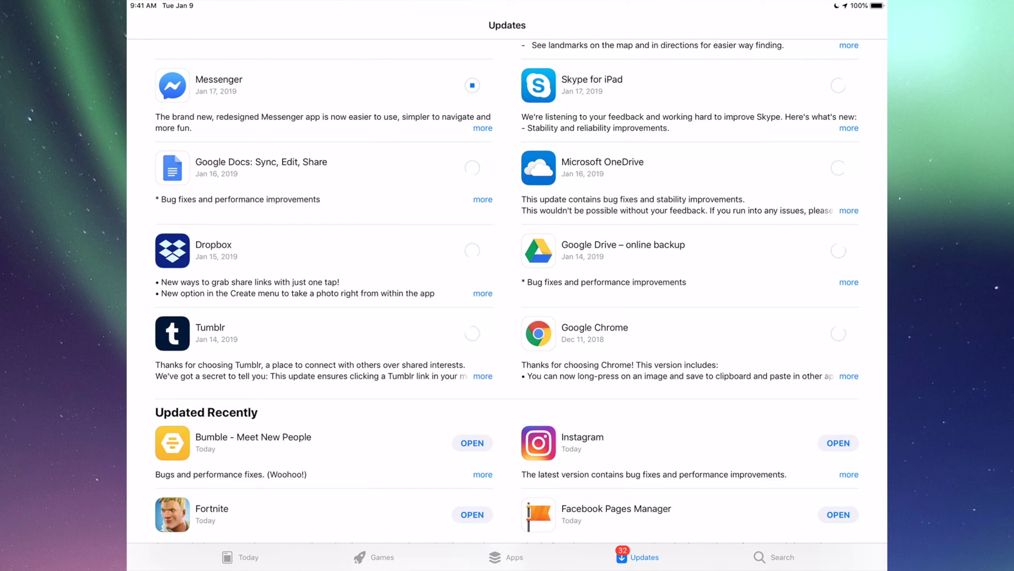
{"action": "scroll", "coordinate": [507, 290], "scroll_direction": "up", "scroll_amount": 15}
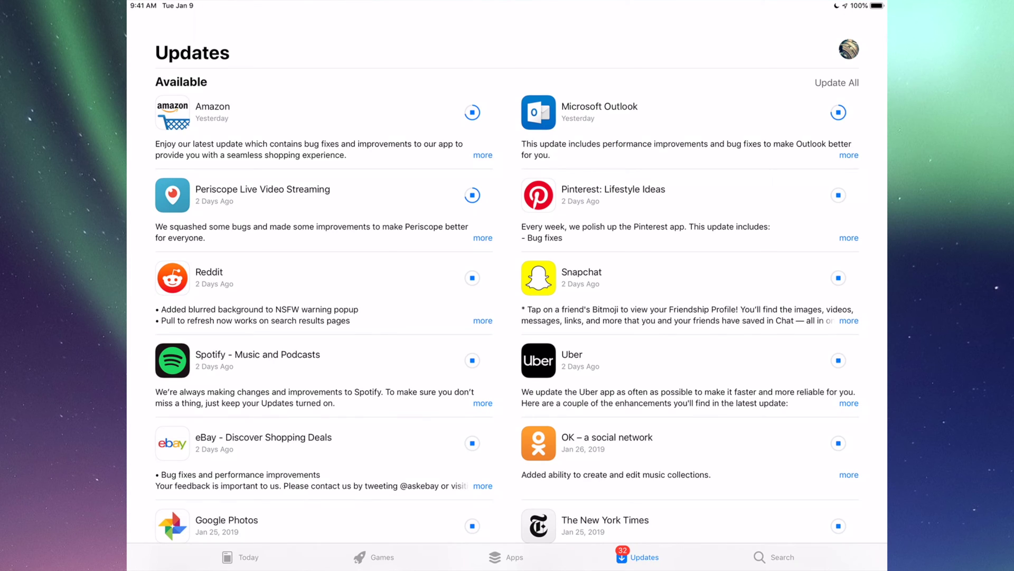
{"action": "scroll", "coordinate": [507, 290], "scroll_direction": "down", "scroll_amount": 5}
{"action": "scroll", "coordinate": [507, 291], "scroll_direction": "down", "scroll_amount": 5}
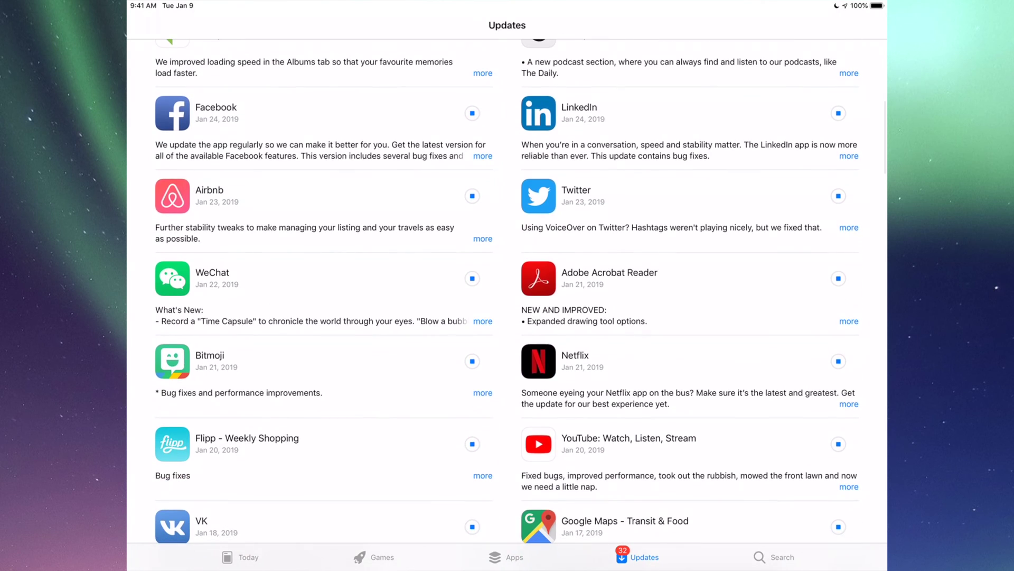
{"action": "scroll", "coordinate": [507, 291], "scroll_direction": "up", "scroll_amount": 5}
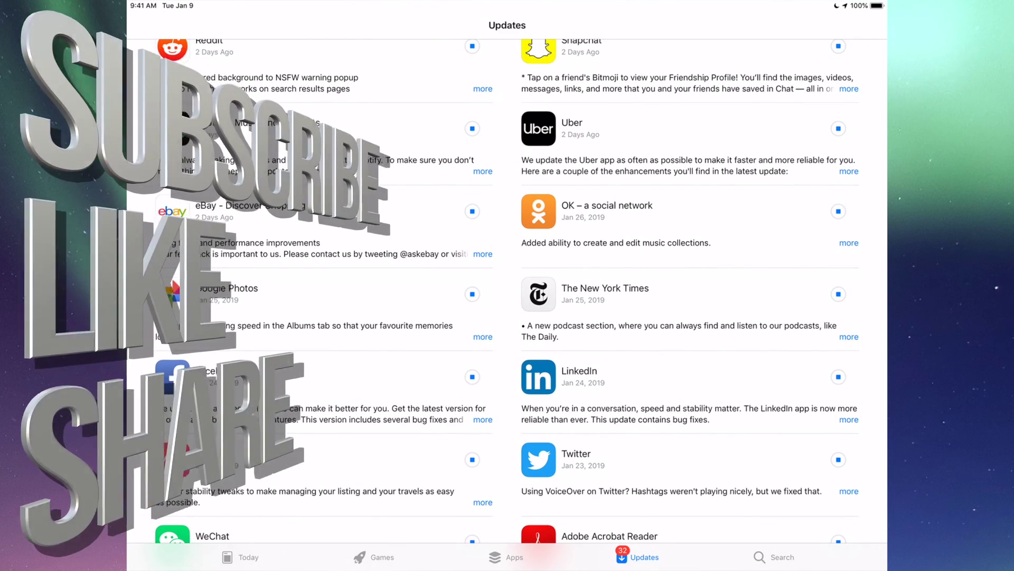
{"action": "scroll", "coordinate": [507, 290], "scroll_direction": "down", "scroll_amount": 5}
{"action": "scroll", "coordinate": [507, 290], "scroll_direction": "down", "scroll_amount": 3}
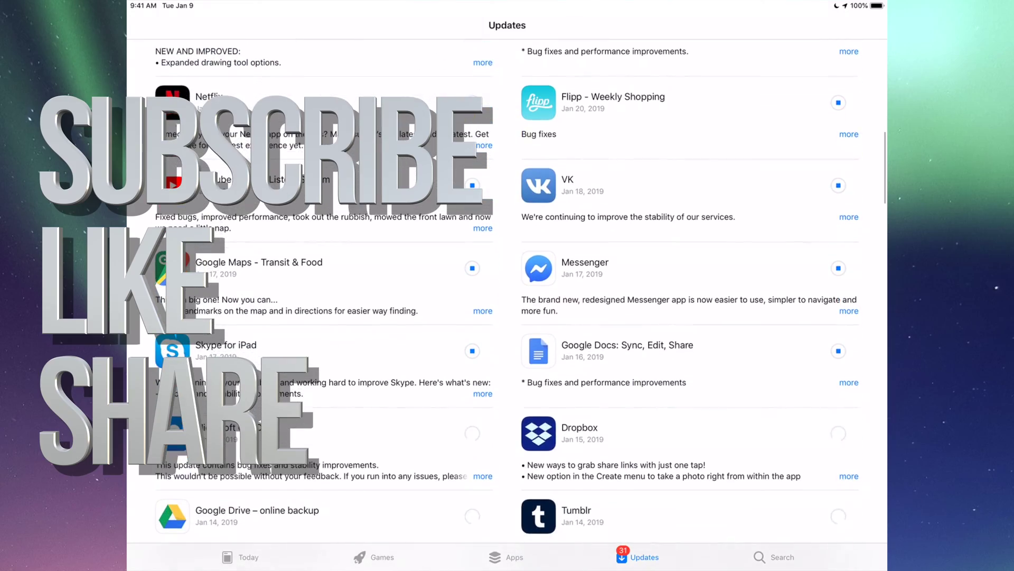
{"action": "scroll", "coordinate": [507, 291], "scroll_direction": "down", "scroll_amount": 5}
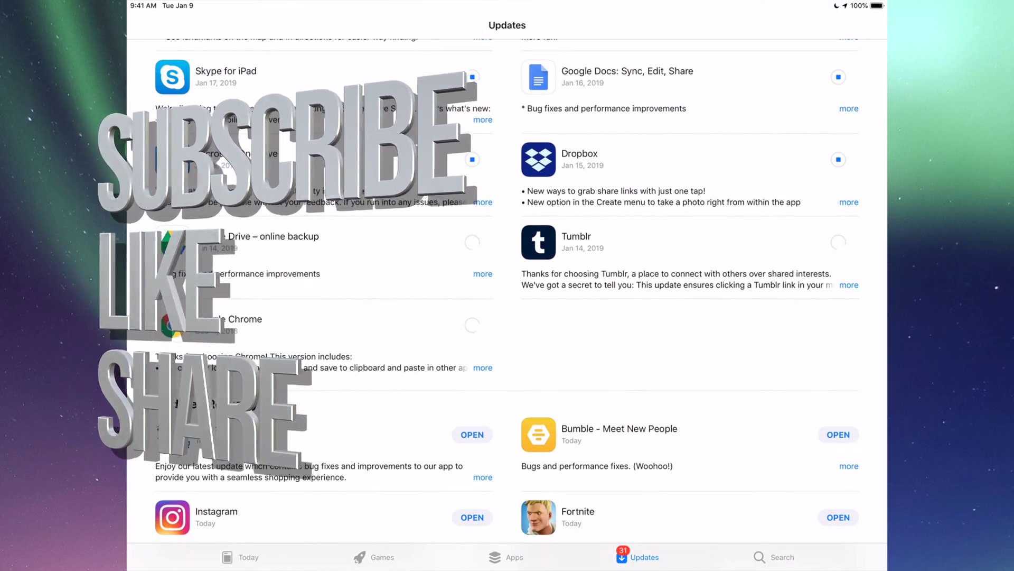